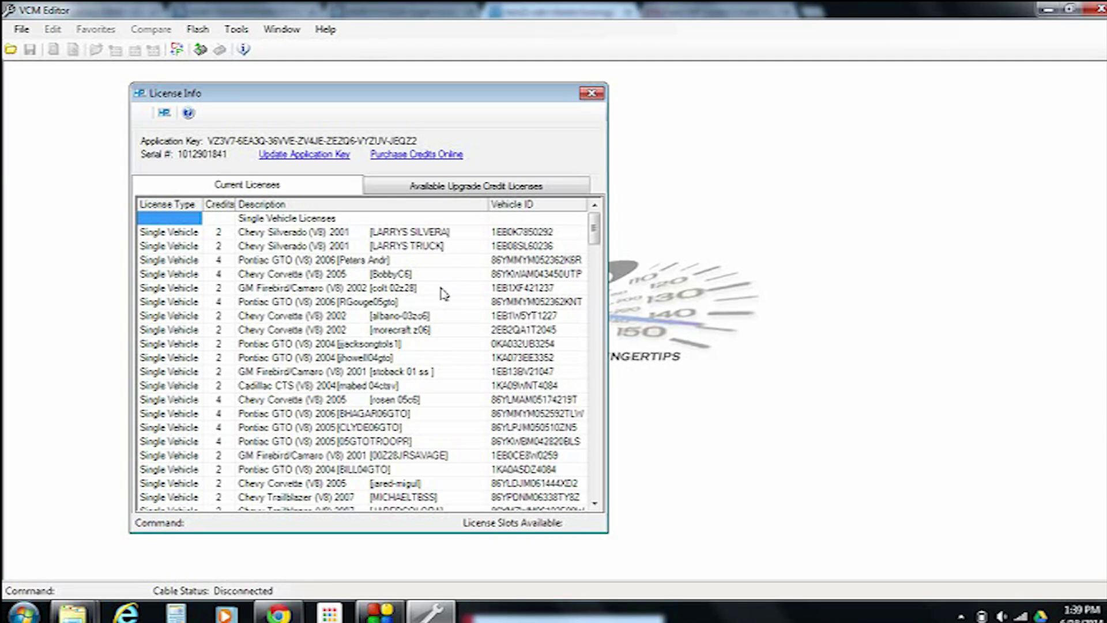
Read the license information from the interface and check the credit totals at the end of the current licenses list
left_click(164, 112)
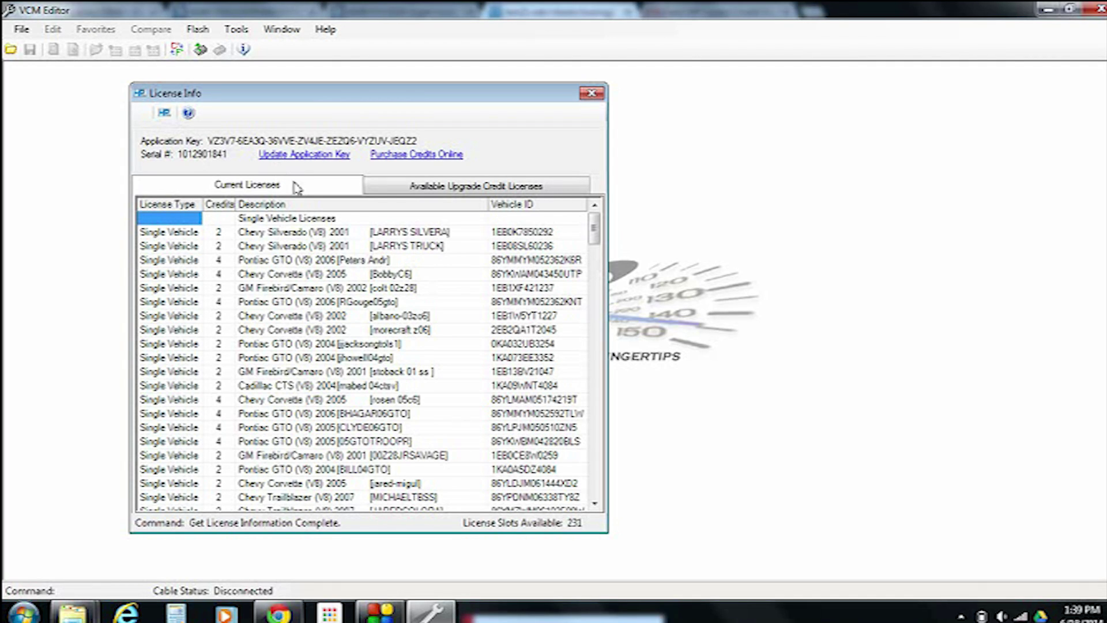
scroll(591, 481, "down", 15)
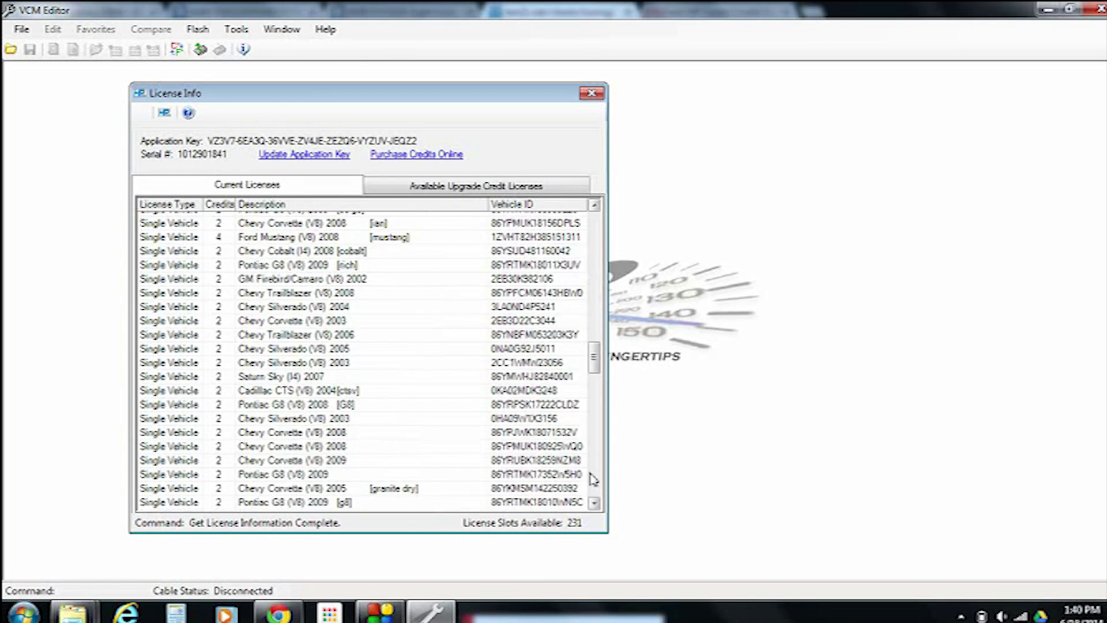
scroll(591, 481, "down", 10)
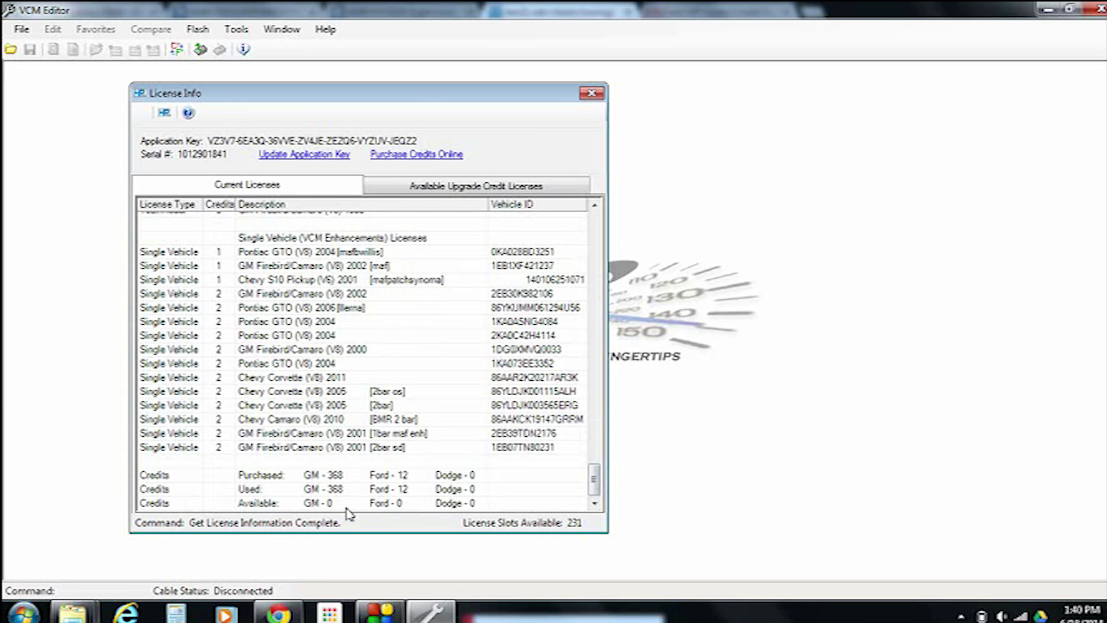
Switch to Chrome, open The Tuning School's Buy Credits page and add Additional GM Credits to the cart
mouse_move(381, 613)
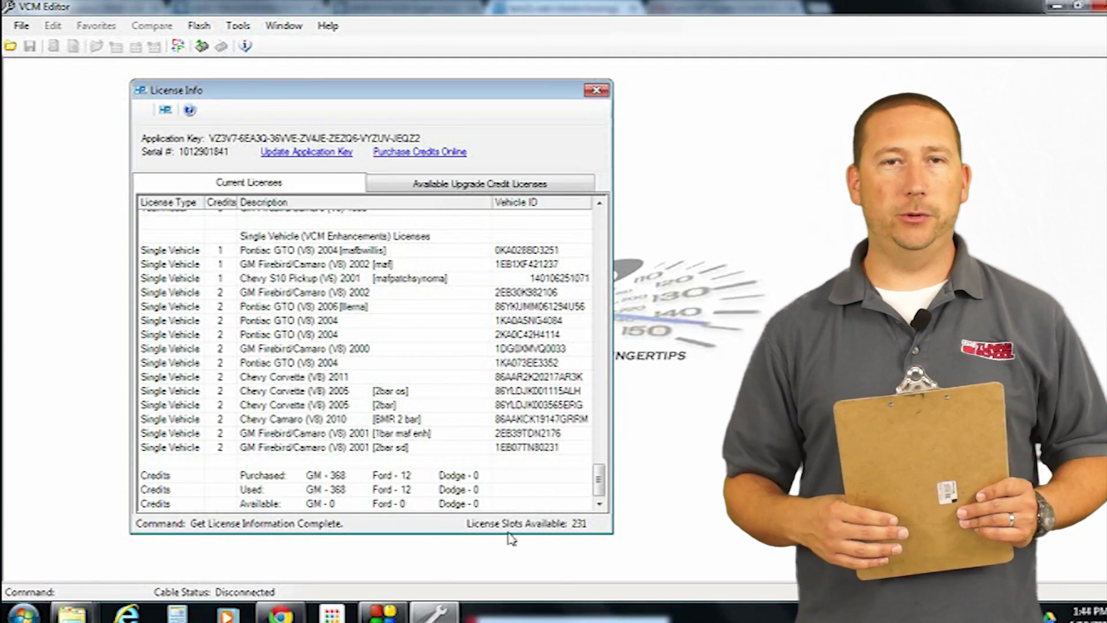
left_click(297, 614)
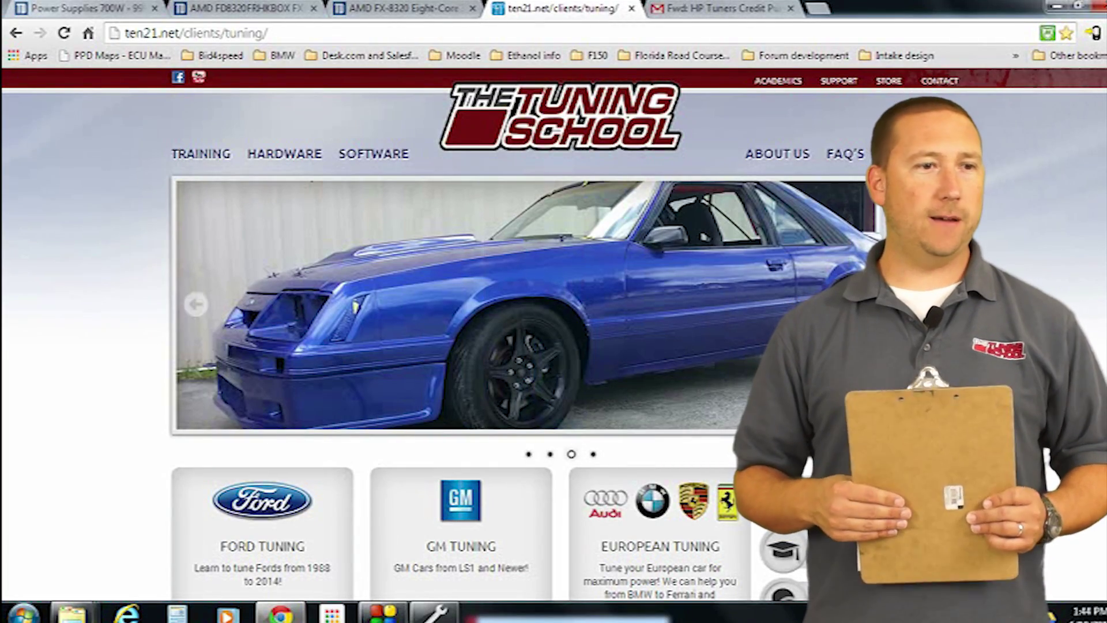
left_click(857, 497)
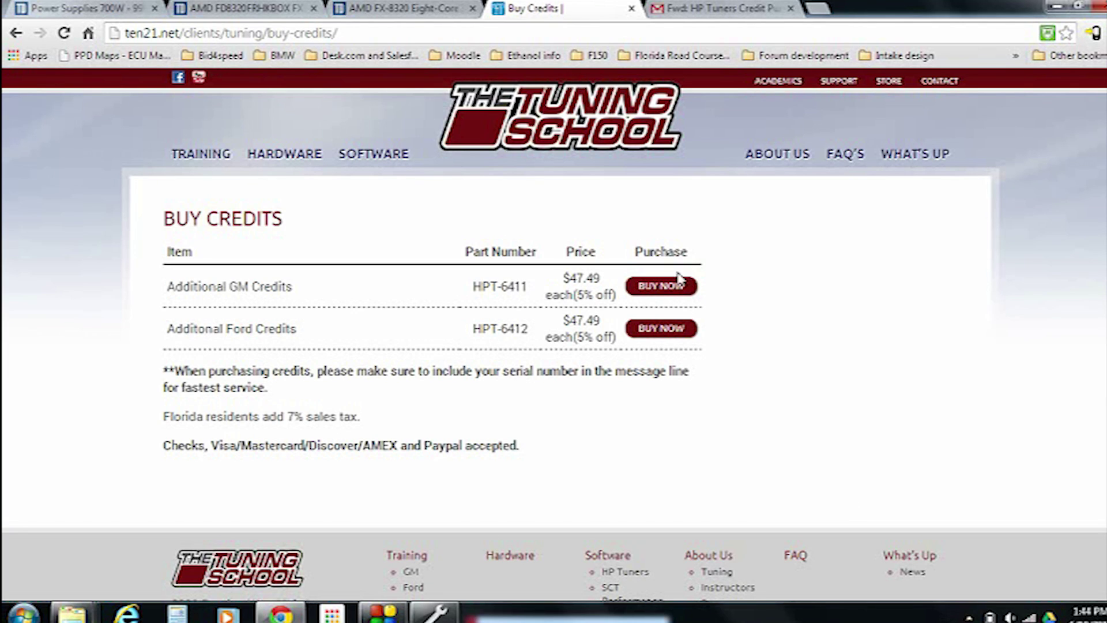
left_click(668, 290)
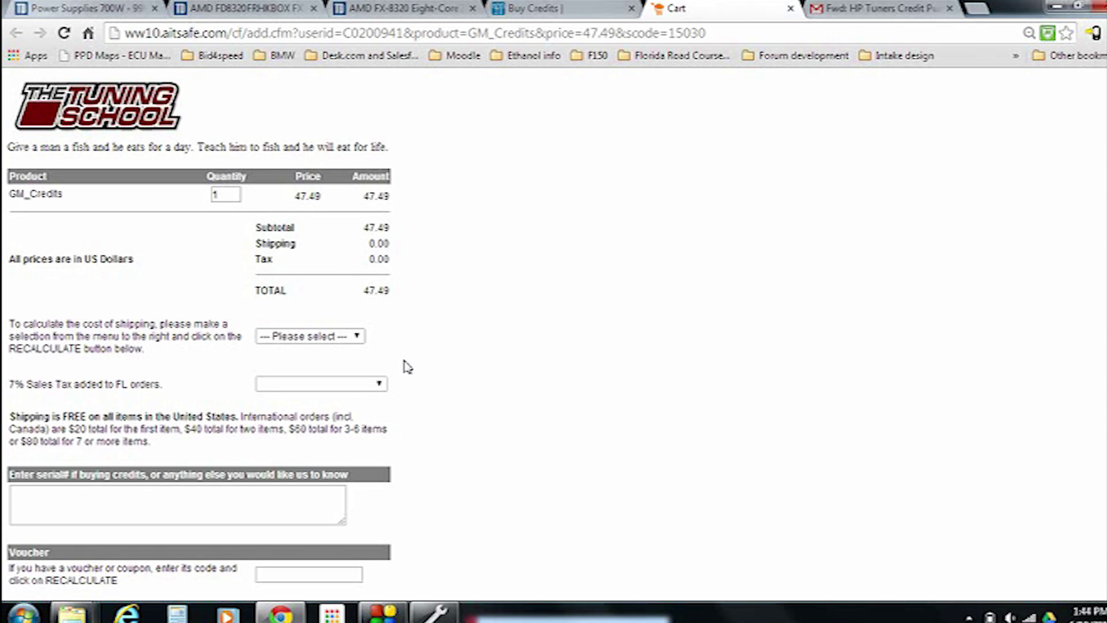
Set the quantity of GM_Credits in the cart to 2
left_click(225, 195)
key("BackSpace")
type("2")
Set the order's shipping destination to United States and its sales tax state to Florida
scroll(398, 398, "down", 1)
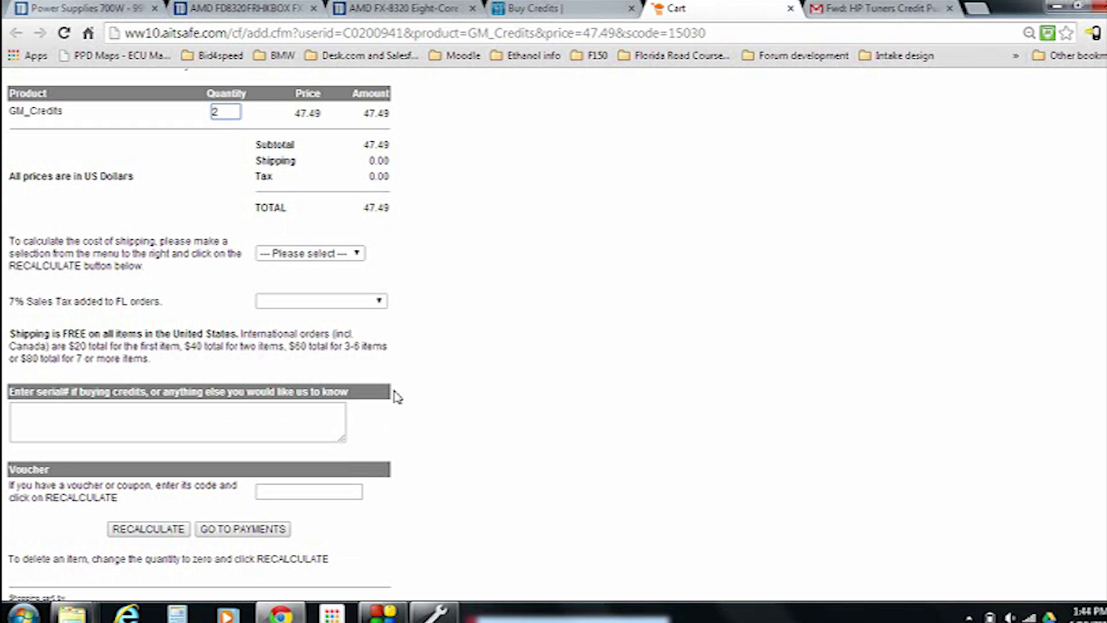
left_click(344, 260)
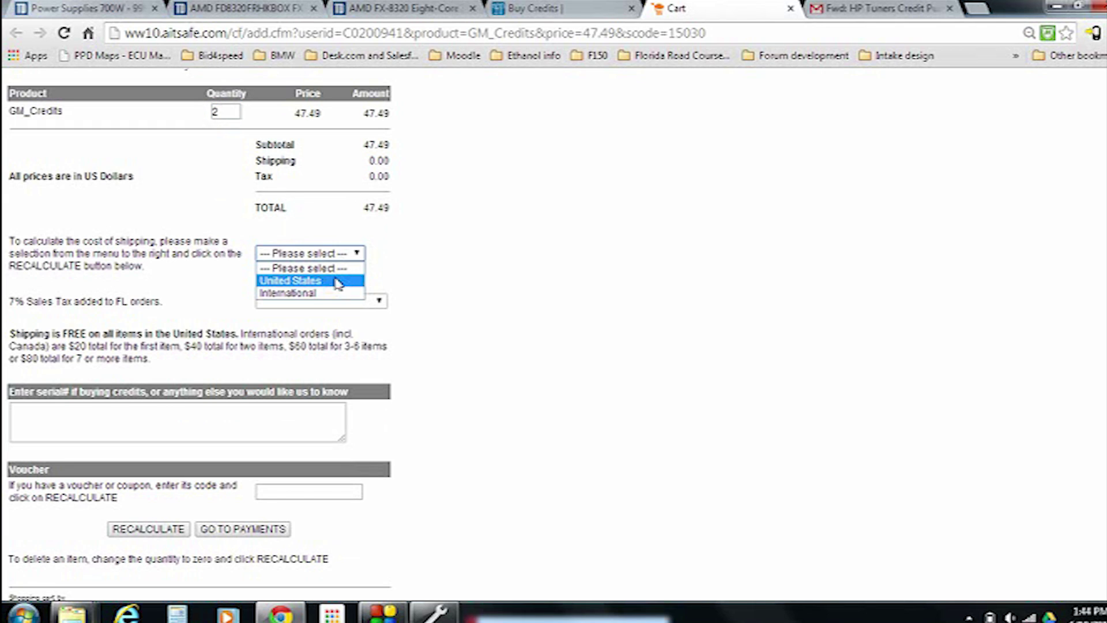
left_click(331, 281)
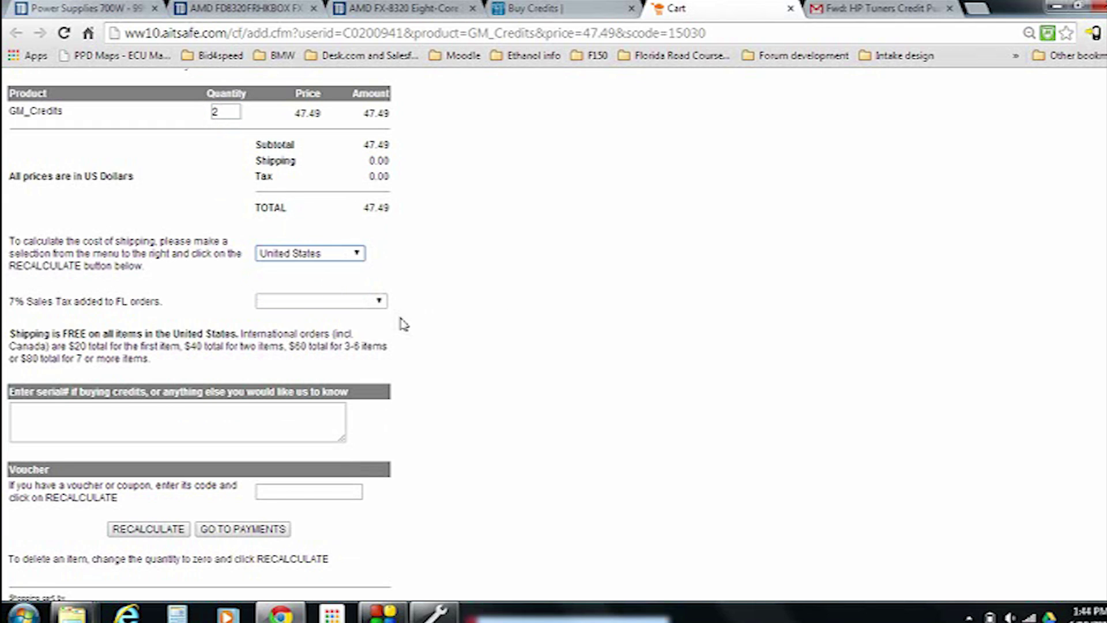
left_click(361, 307)
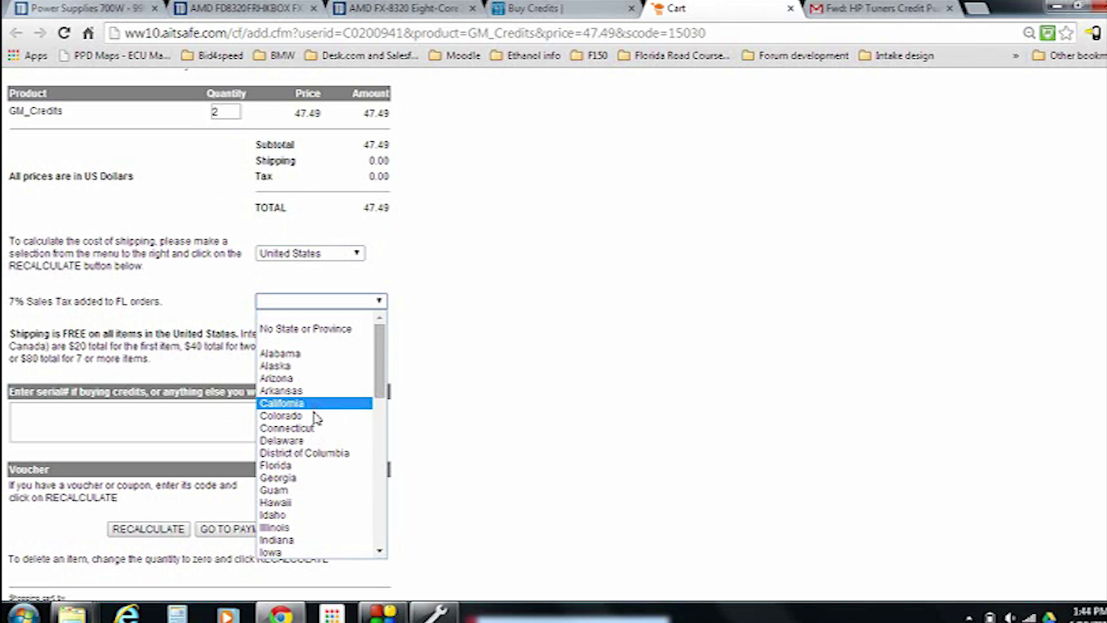
left_click(299, 466)
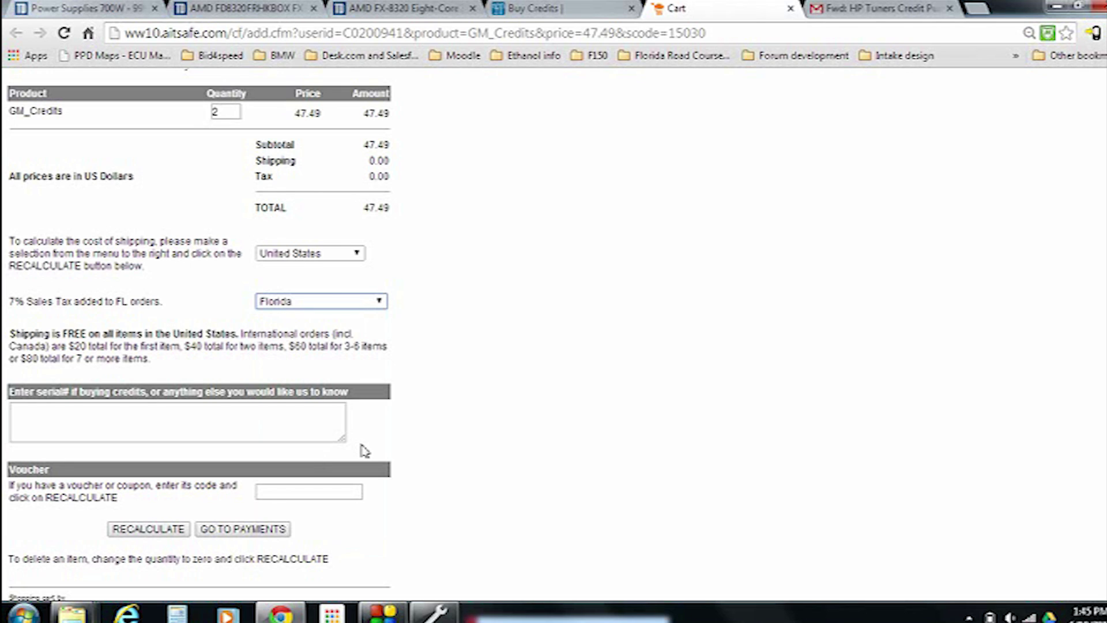
Enter the interface serial number in the order comments and recalculate the cart total
left_click(224, 427)
type("1")
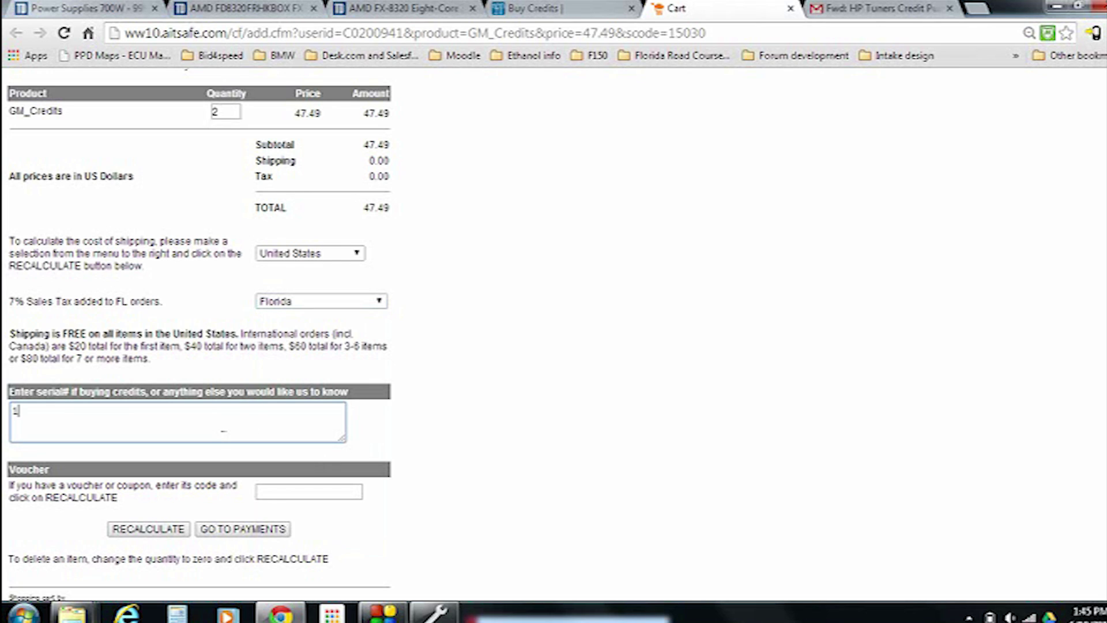
type("234567899")
left_click(148, 530)
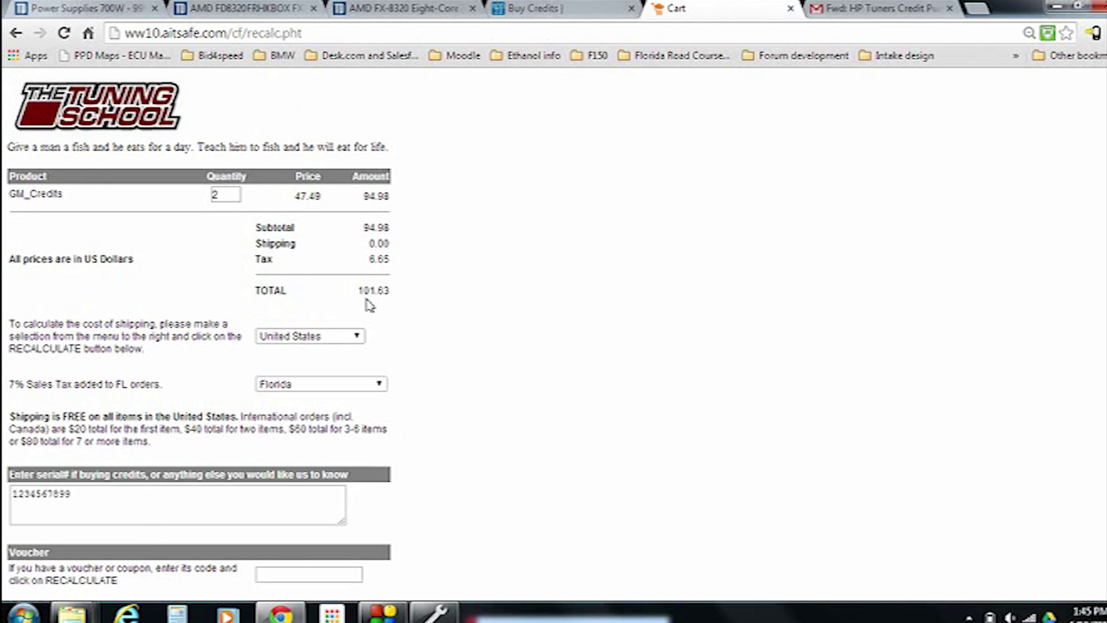
scroll(369, 306, "down", 3)
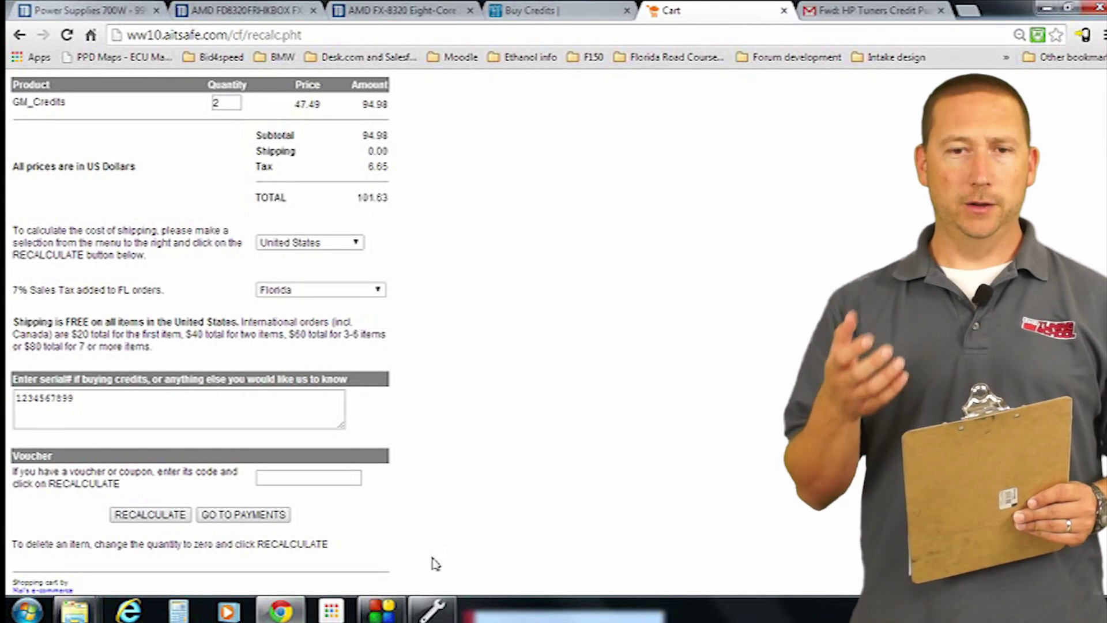
Copy the new application key from the forwarded HP Tuners credit purchase email
left_click(835, 9)
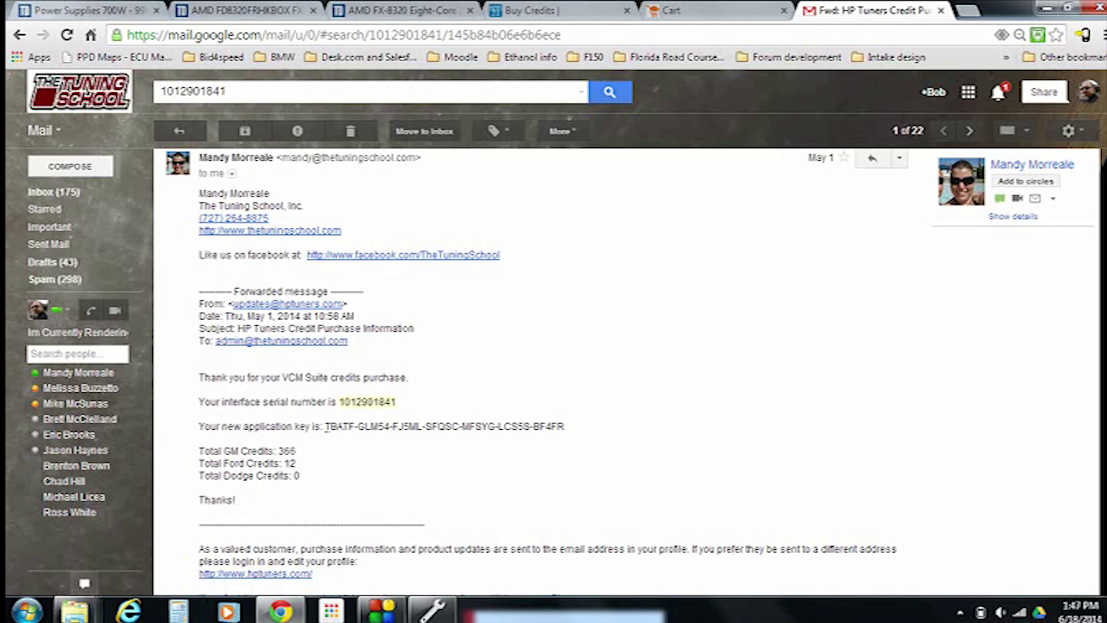
left_click_drag(327, 427, 568, 428)
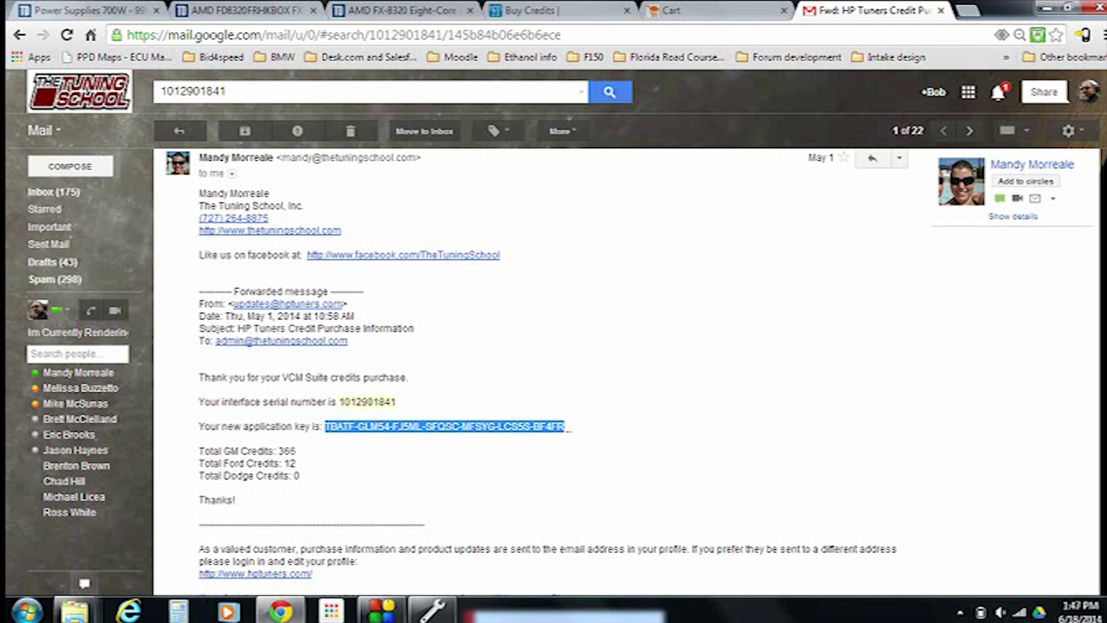
right_click(454, 432)
left_click(480, 439)
Switch to VCM Editor and replace the current application key with the copied one
left_click(431, 613)
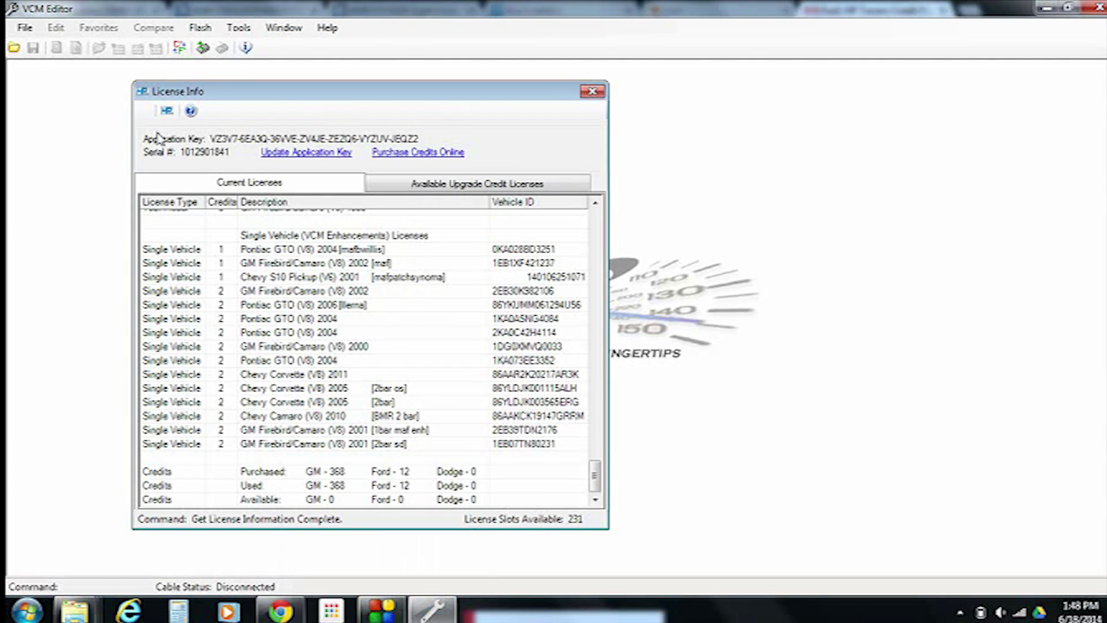
left_click(334, 152)
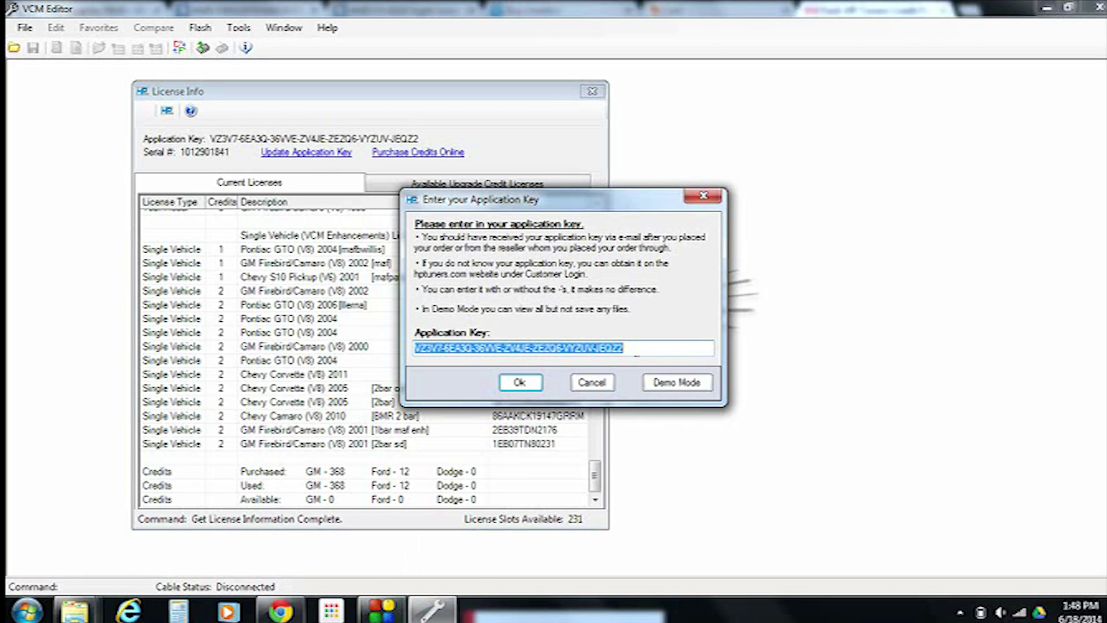
right_click(568, 349)
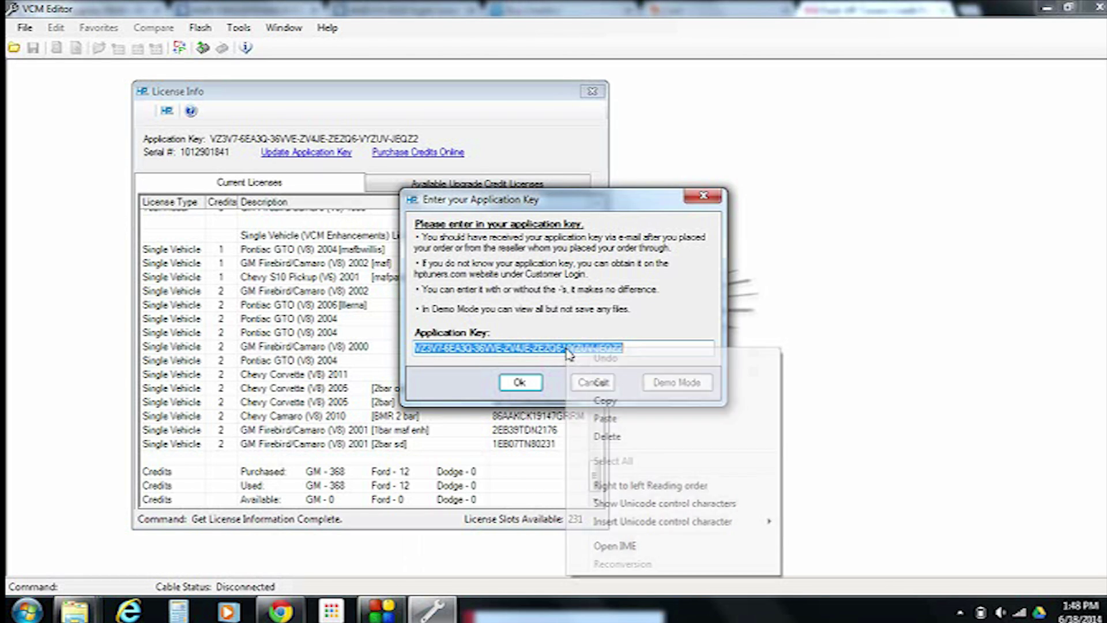
left_click(605, 419)
left_click(519, 383)
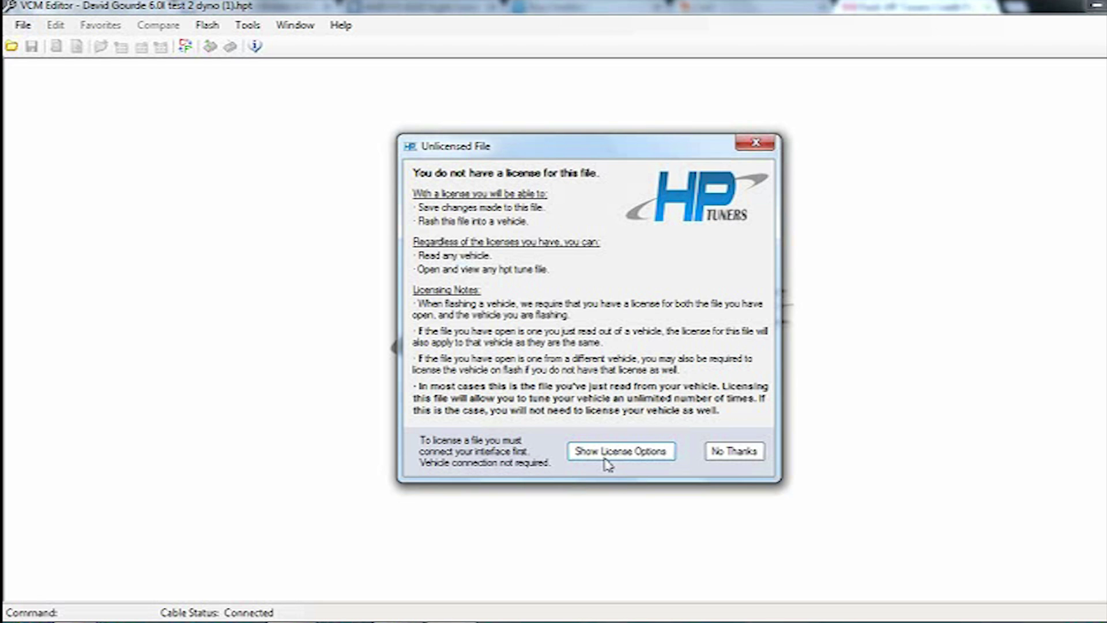
View the license options for the unlicensed tune file and cancel without committing a license
left_click(614, 457)
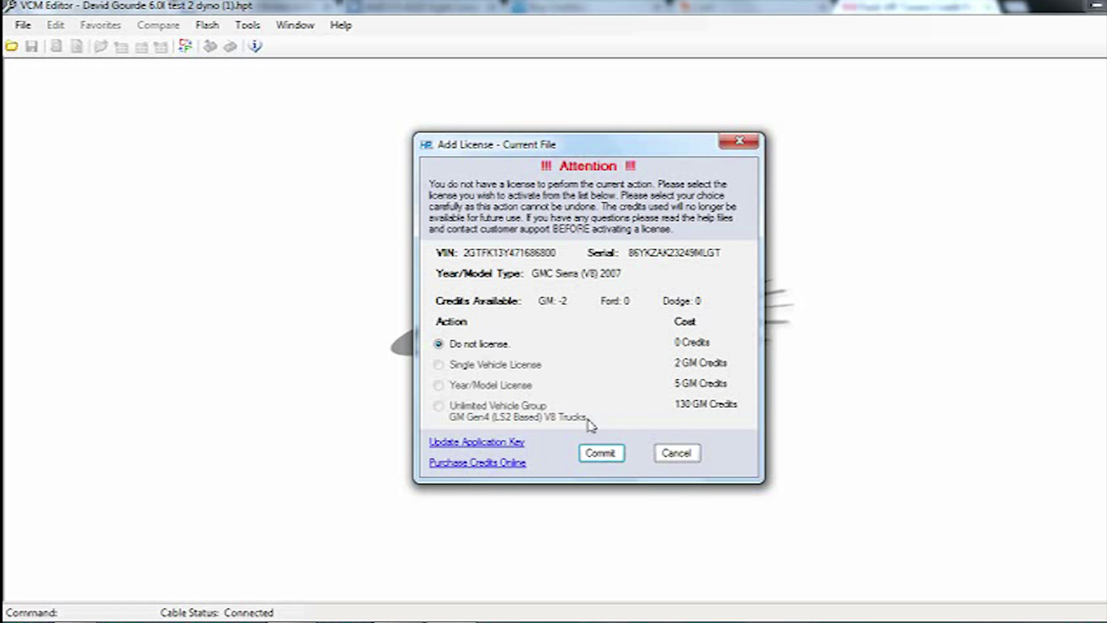
left_click(672, 454)
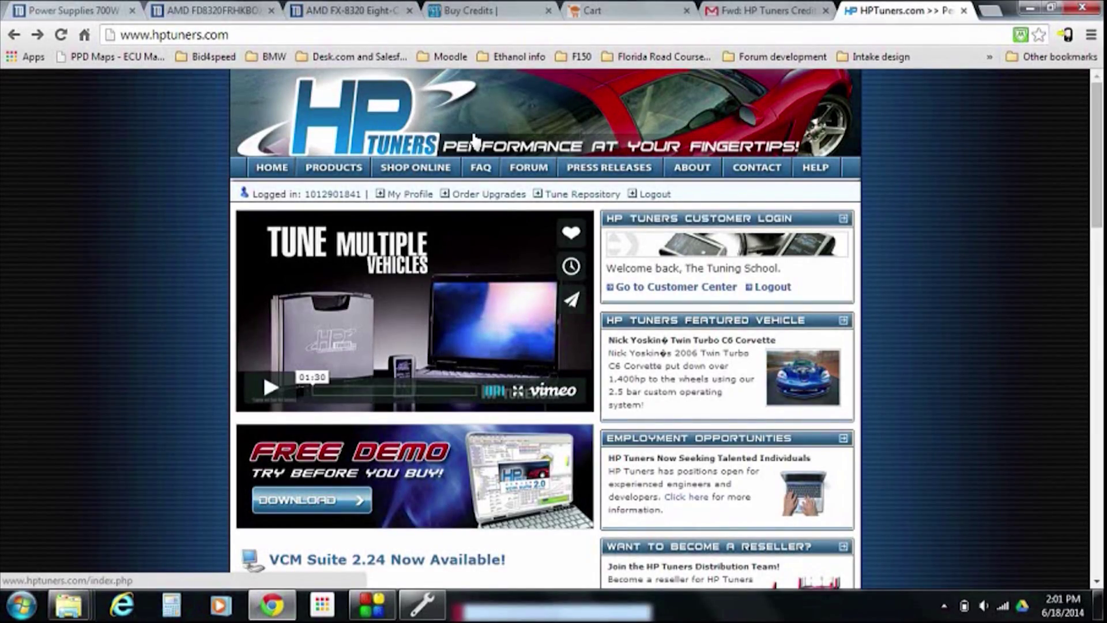
On the HP Tuners website in Chrome, open the Supported Vehicles List from the online shop and examine the credits required per GM vehicle
left_click(434, 182)
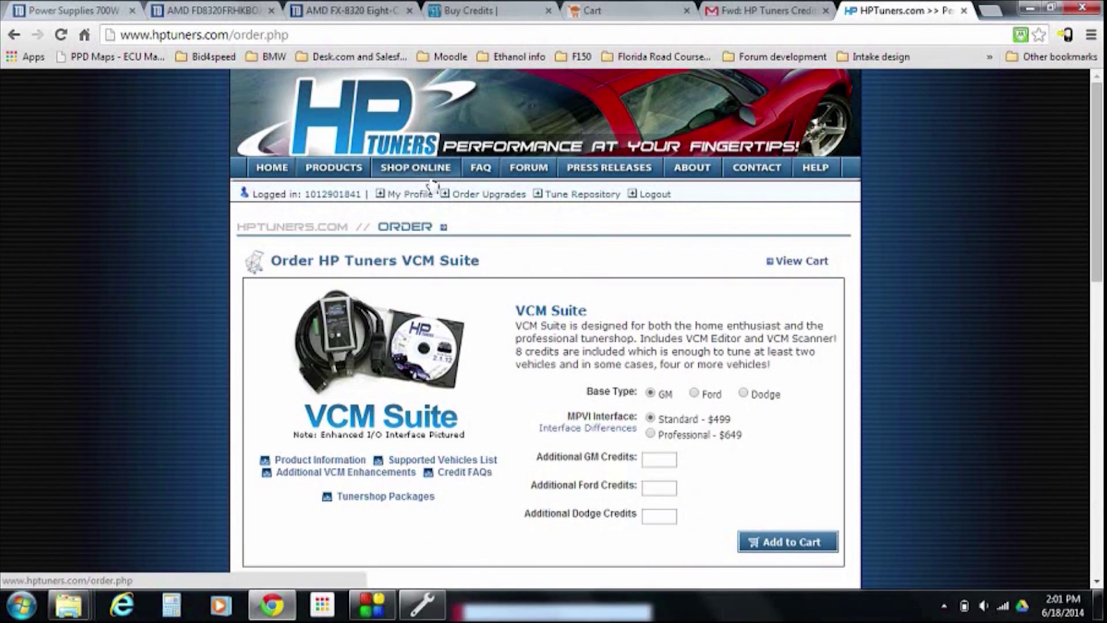
left_click(416, 461)
scroll(519, 448, "down", 9)
scroll(522, 446, "down", 20)
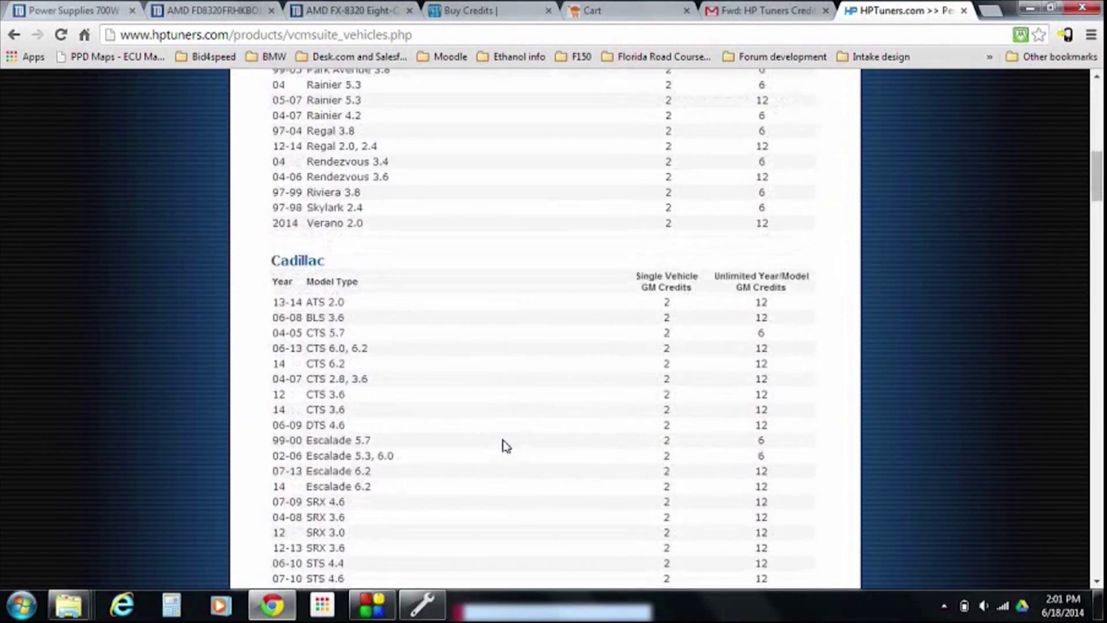
scroll(506, 445, "down", 20)
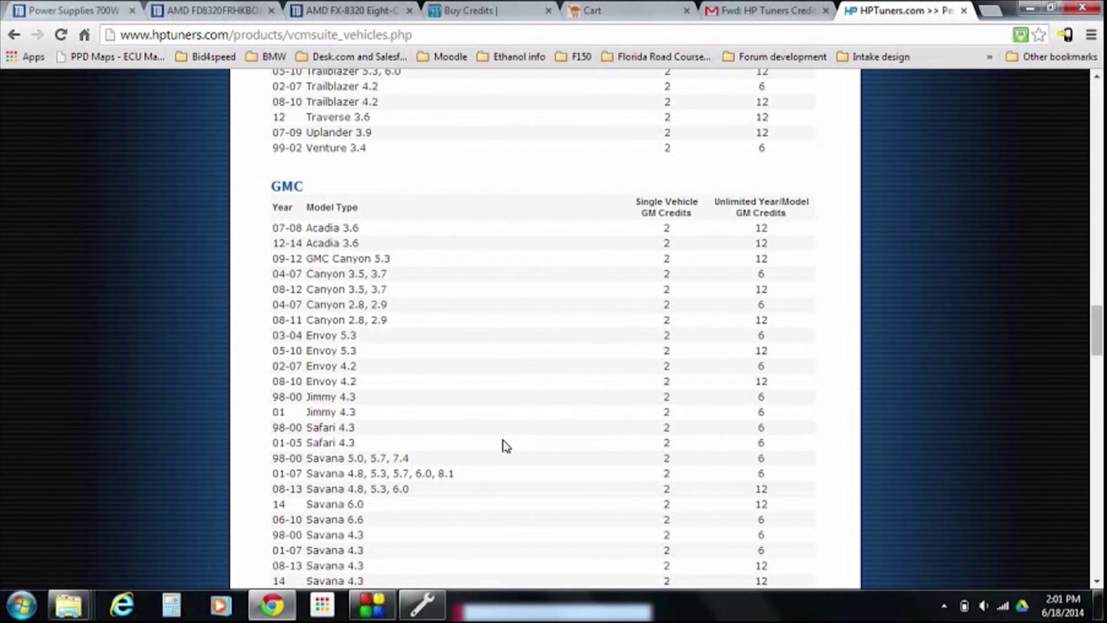
scroll(505, 444, "down", 18)
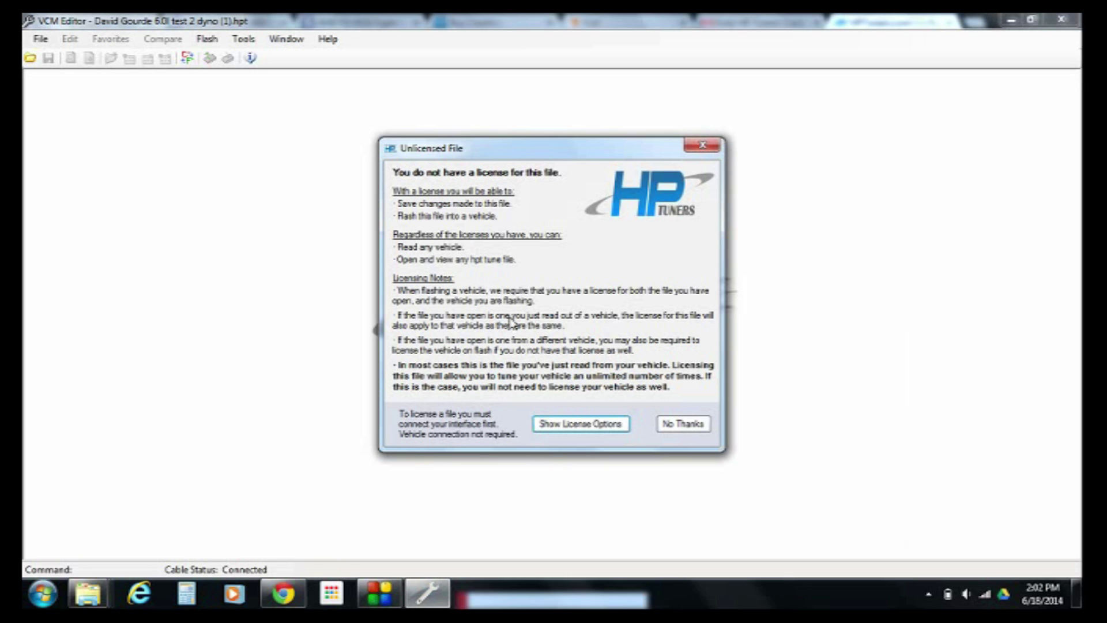
Switch to VCM Editor and load the license options for the unlicensed tune file
left_click(603, 431)
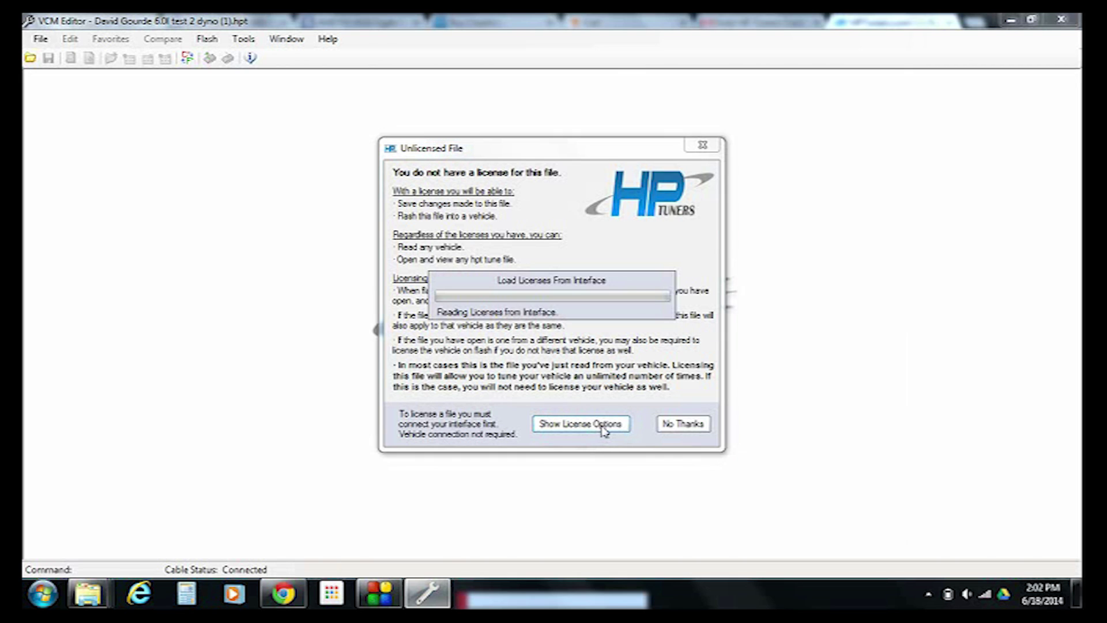